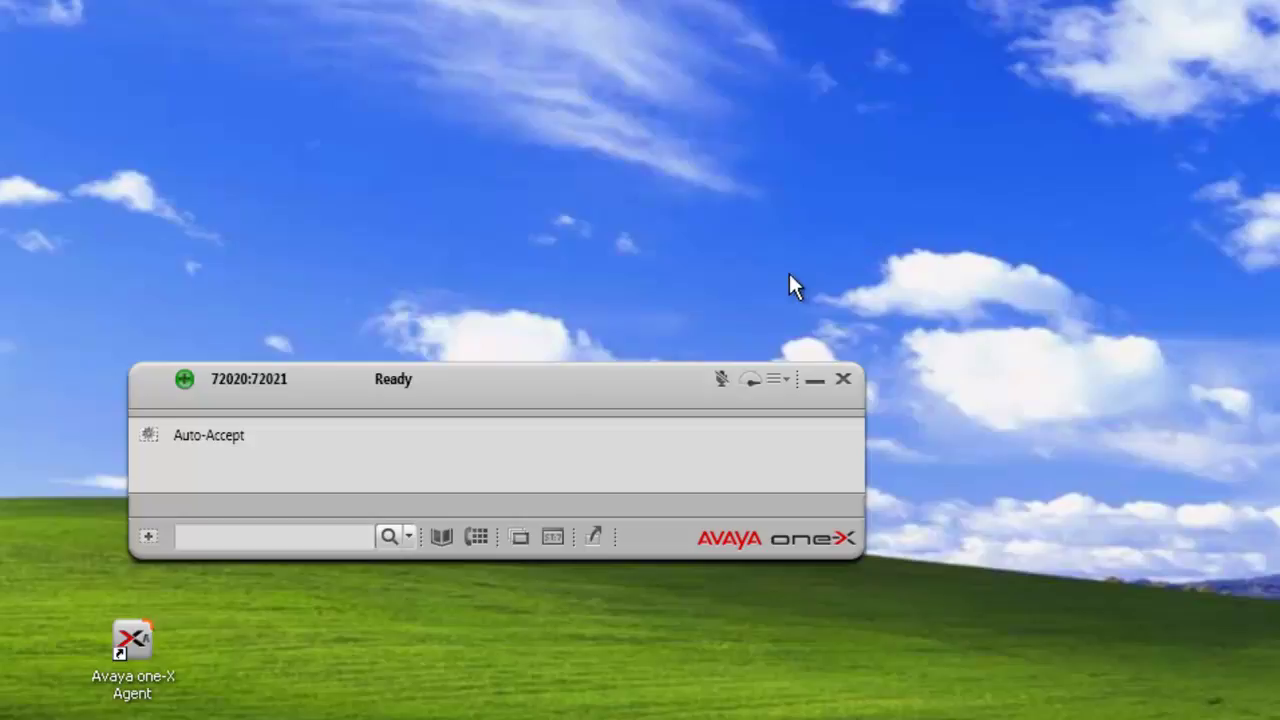
Step: Open the Dialing Rules page of the system settings
{"action": "left_click", "coordinate": [779, 379]}
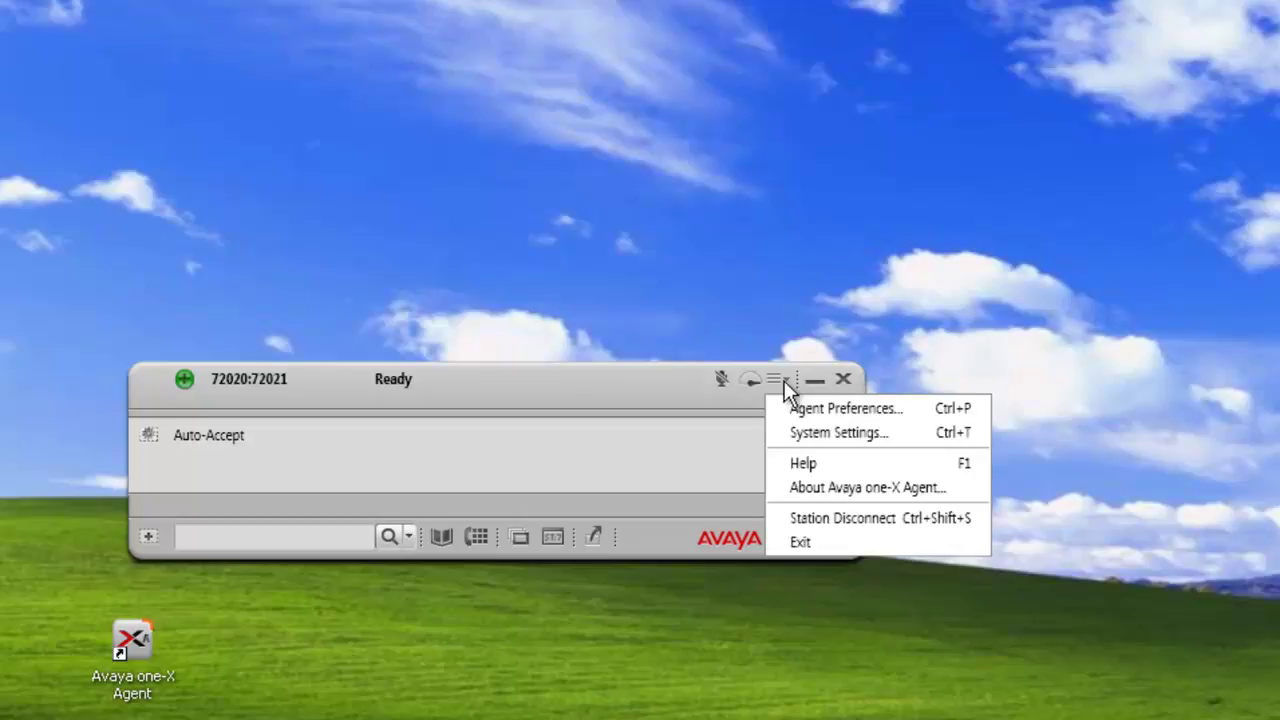
{"action": "left_click", "coordinate": [812, 432]}
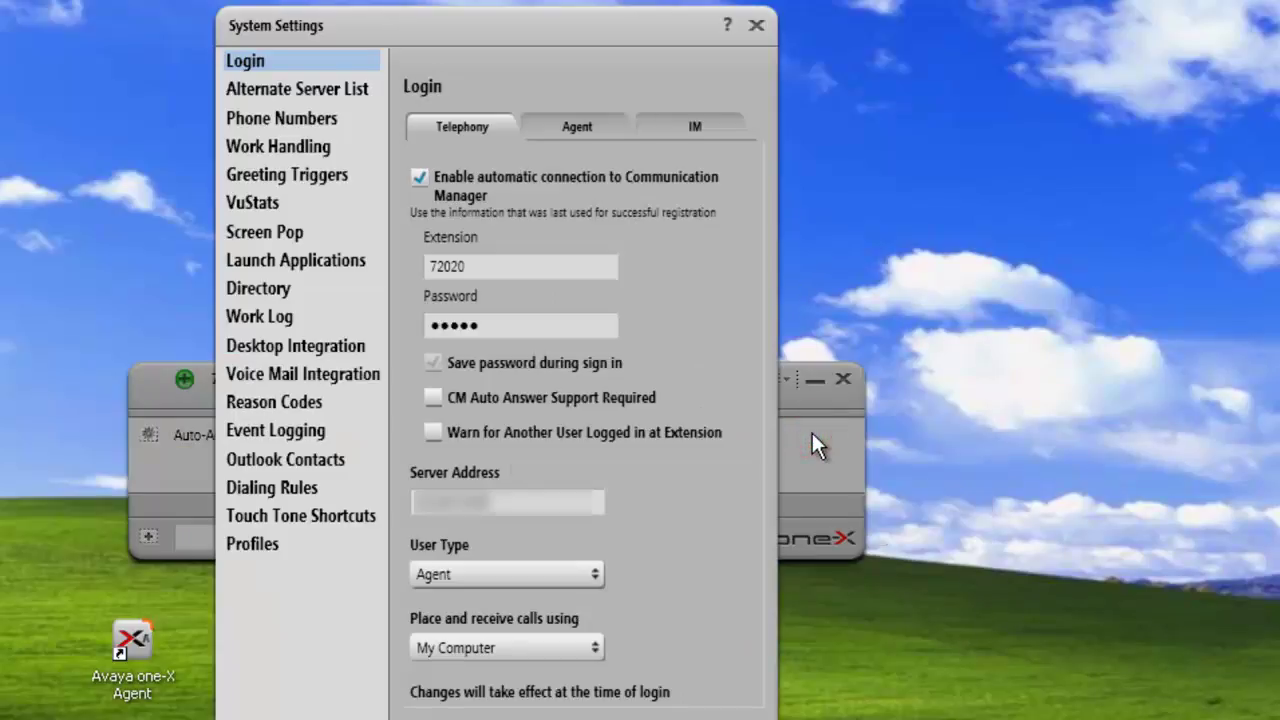
{"action": "left_click", "coordinate": [265, 497]}
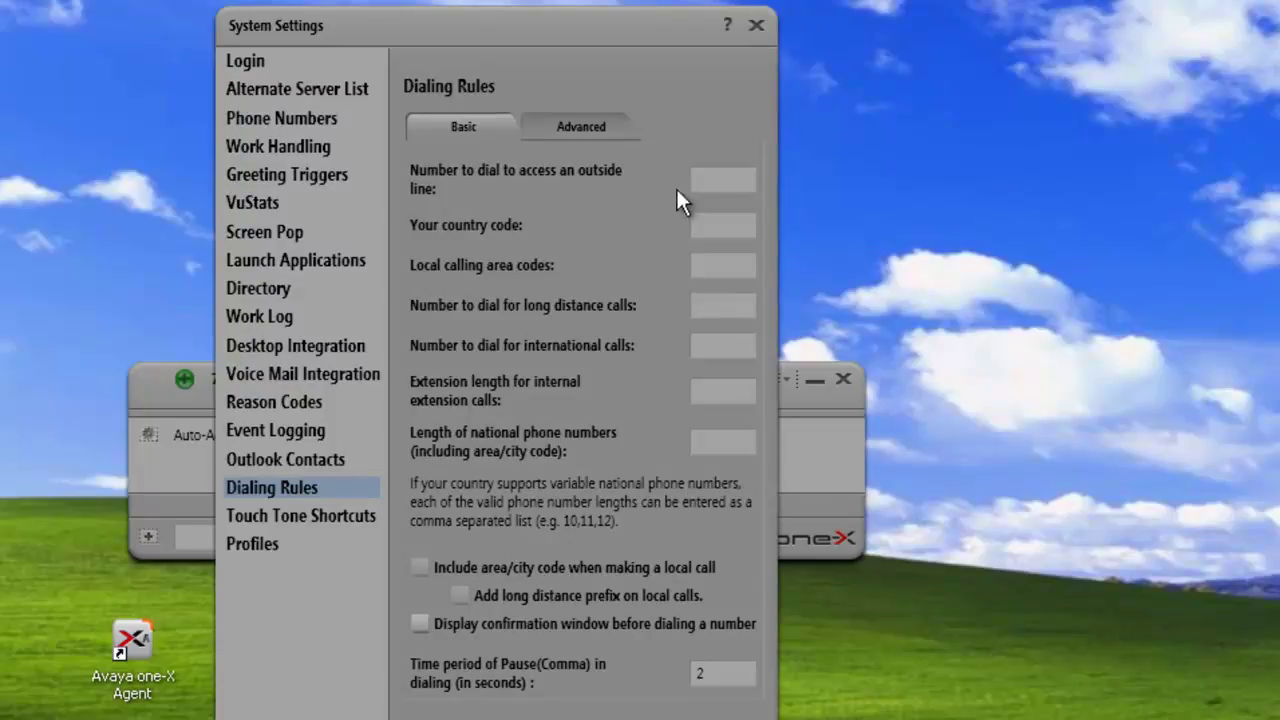
Step: Set the outside line access number to 9 and the country code to 1
{"action": "left_click", "coordinate": [722, 180]}
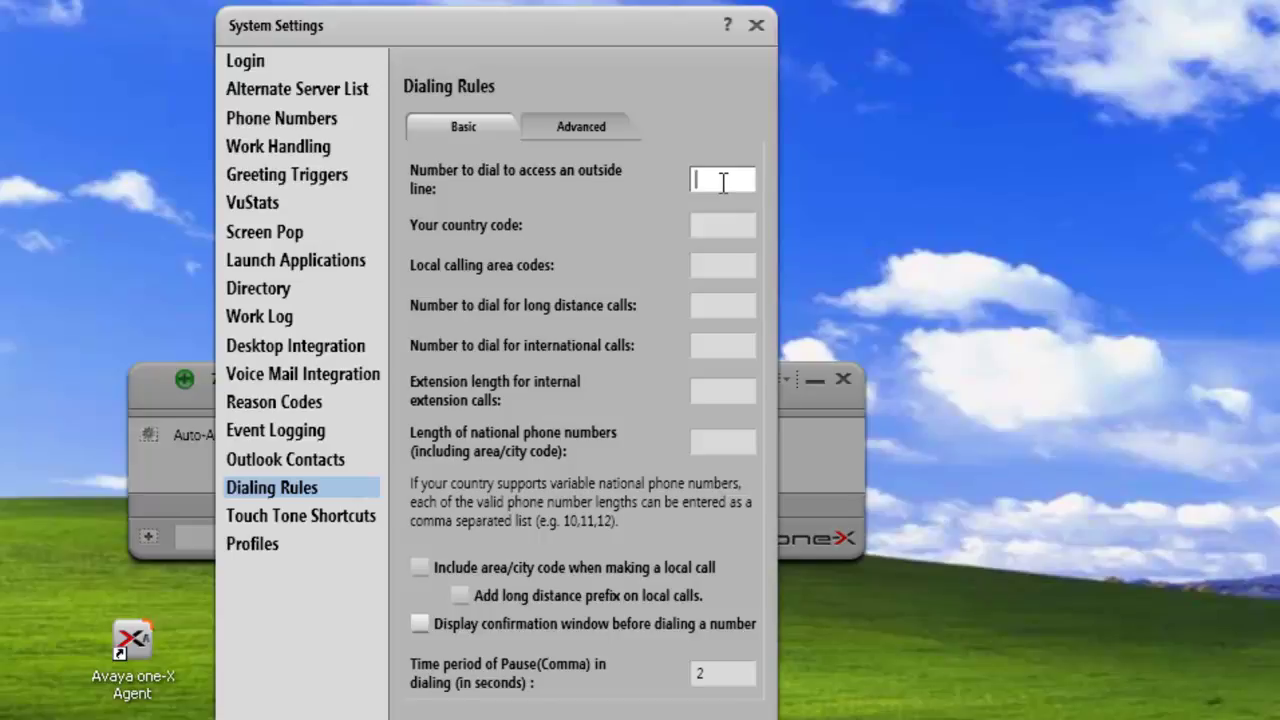
{"action": "type", "text": "9"}
{"action": "left_click", "coordinate": [727, 227]}
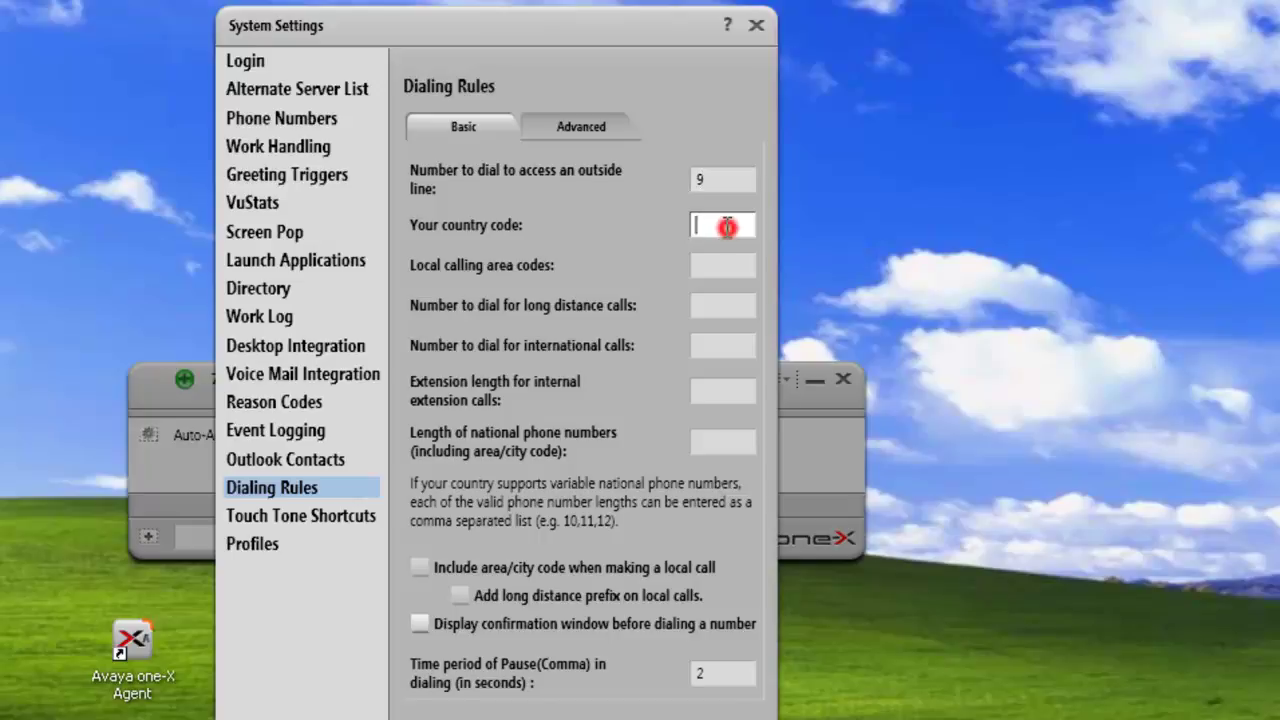
{"action": "type", "text": "1"}
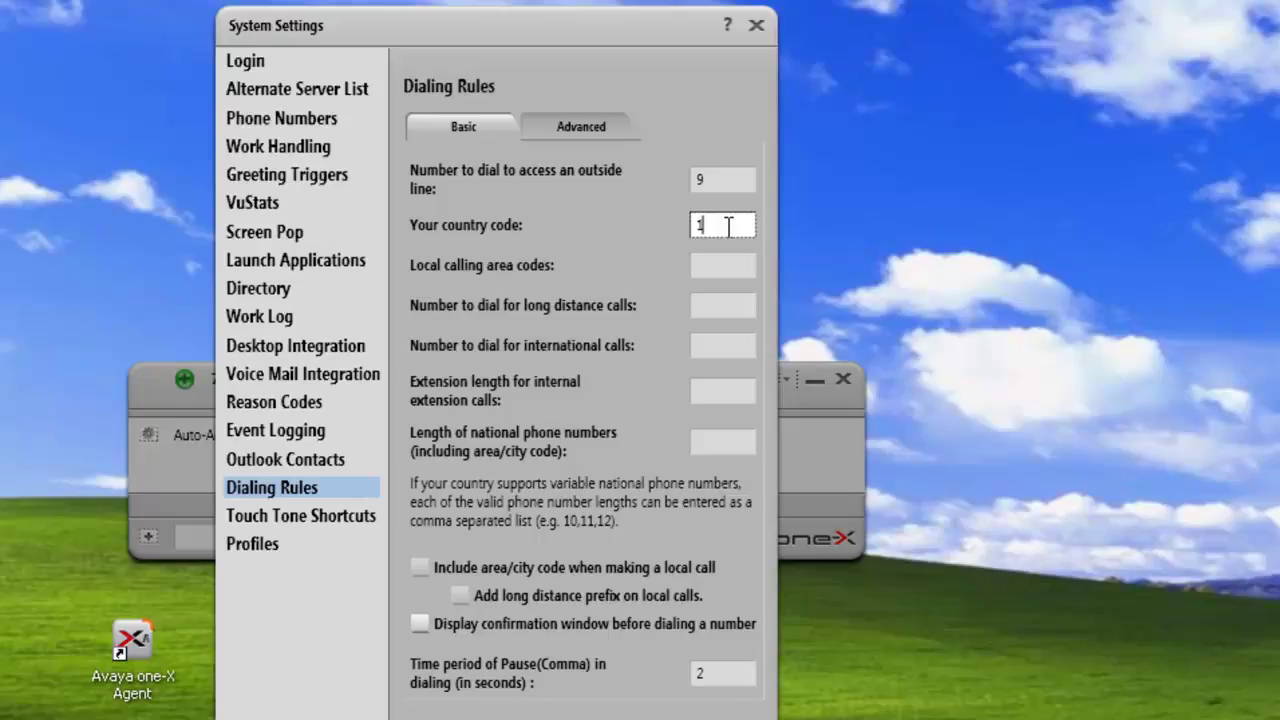
Step: Enter 403,780 as the local calling area codes in the basic dialing rules
{"action": "left_click", "coordinate": [725, 265]}
{"action": "left_click", "coordinate": [720, 265]}
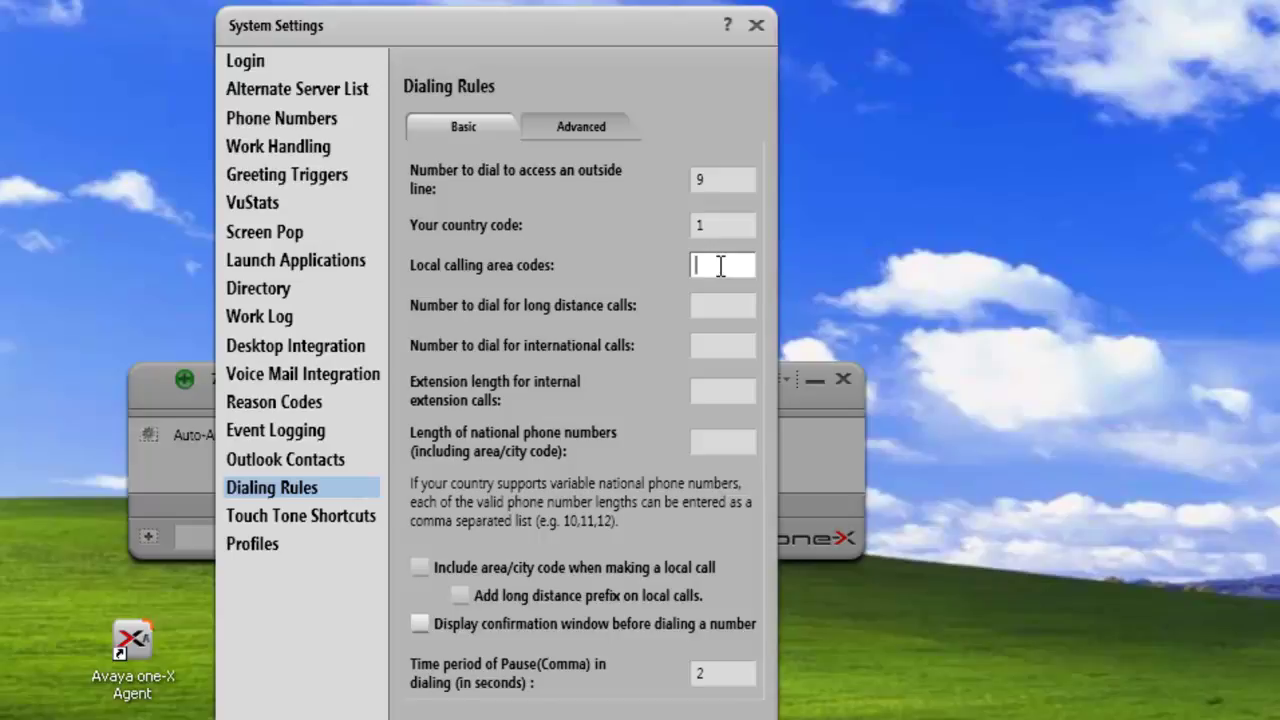
{"action": "type", "text": "403"}
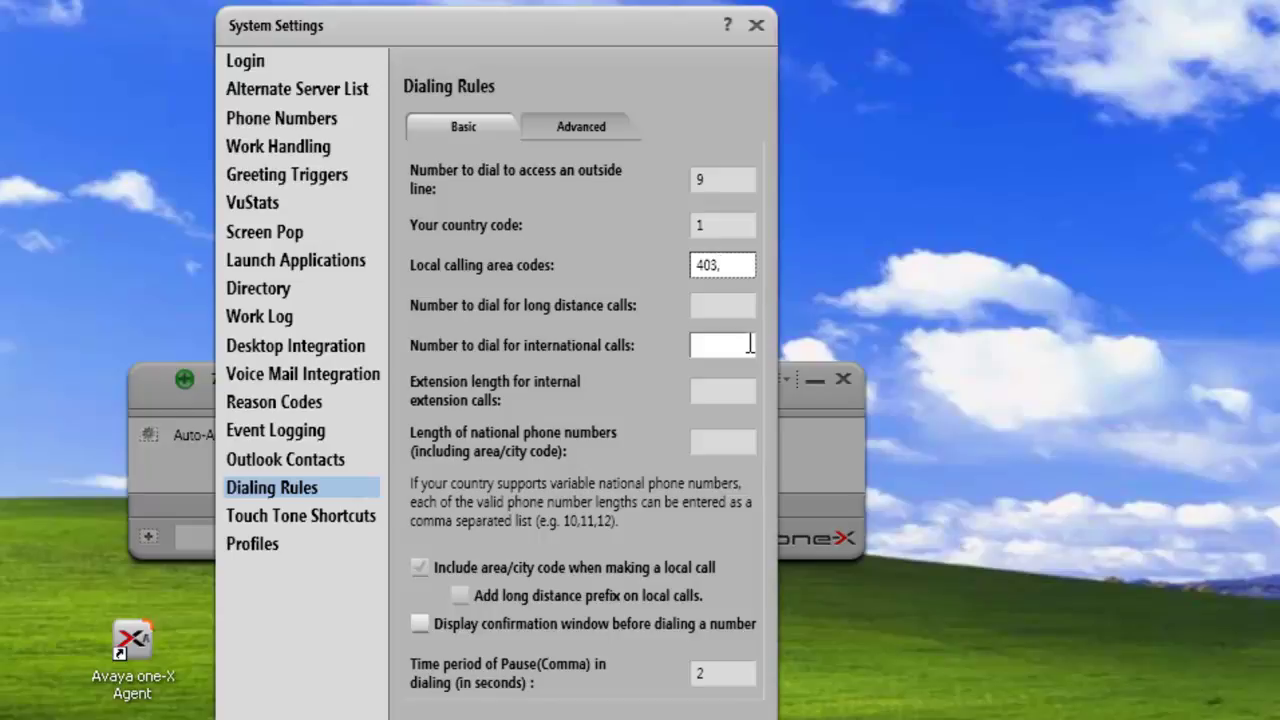
{"action": "type", "text": ",780"}
Step: Set the number to dial for long distance calls to 1 and for international calls to 011
{"action": "left_click", "coordinate": [717, 307]}
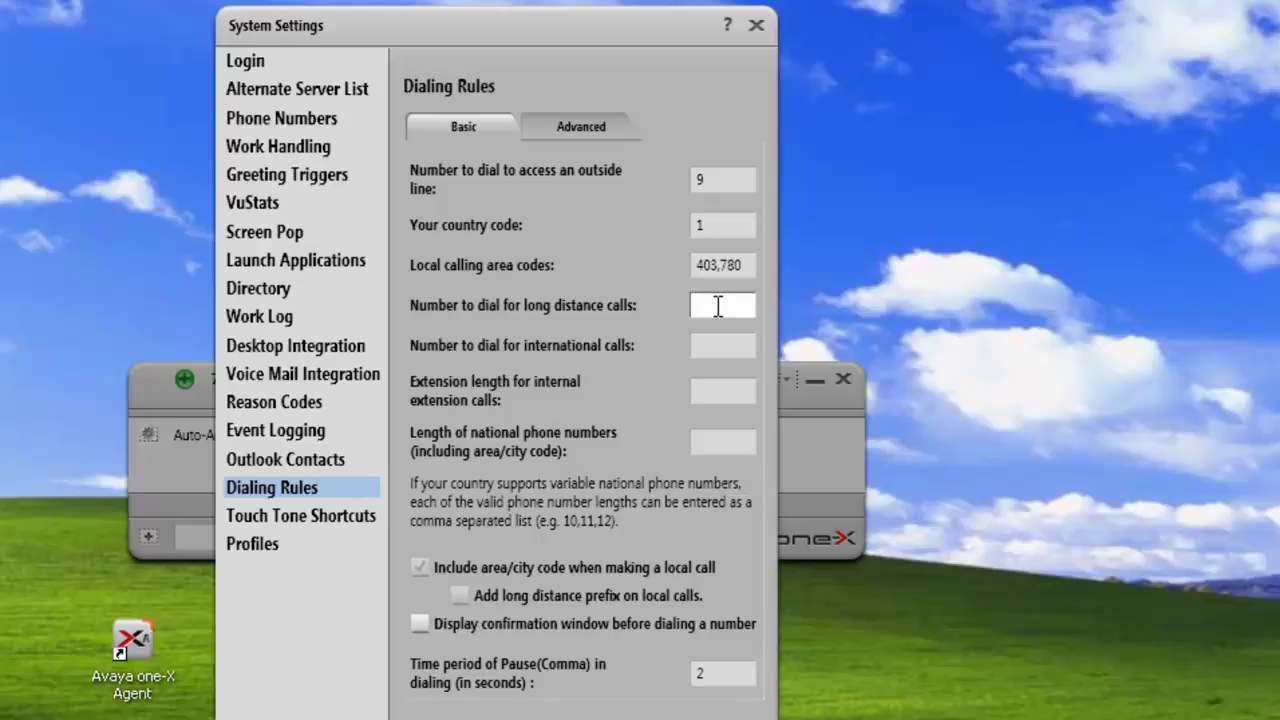
{"action": "type", "text": "1"}
{"action": "left_click", "coordinate": [718, 348]}
{"action": "left_click", "coordinate": [718, 350]}
{"action": "type", "text": "011"}
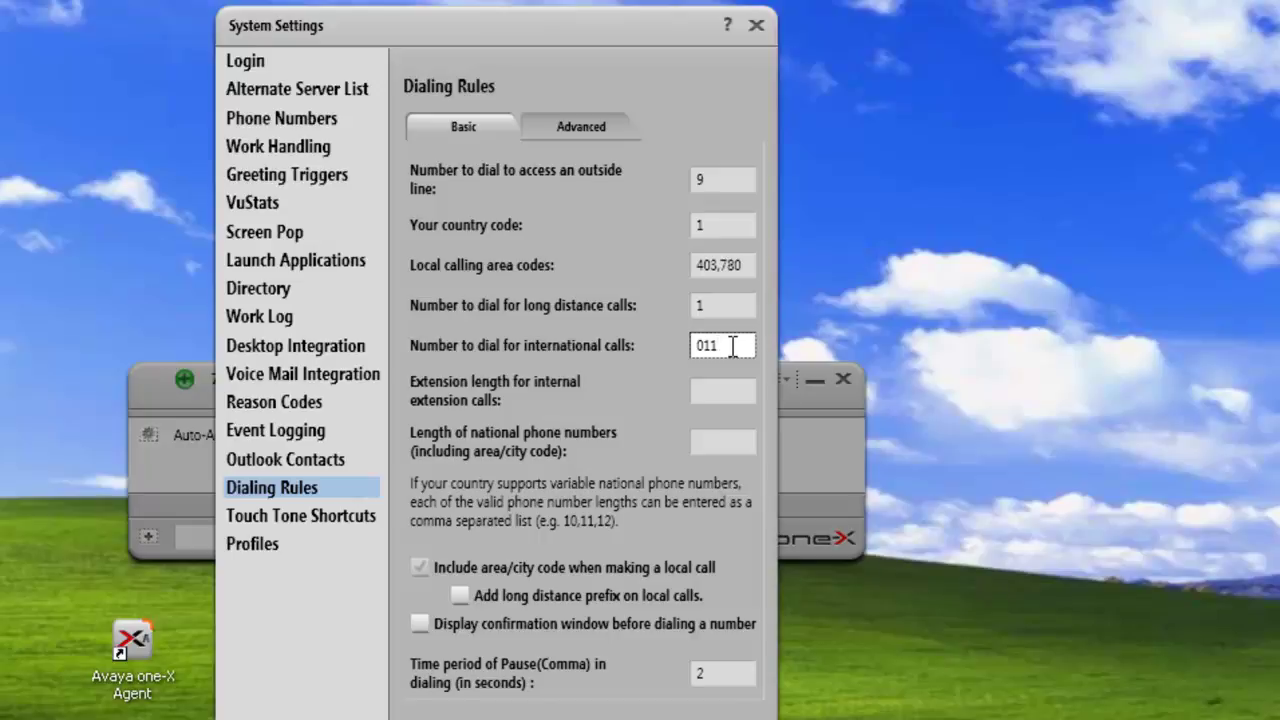
Step: Set the internal extension lengths to 5,6 and the national phone number lengths to 10,11,12
{"action": "left_click", "coordinate": [719, 388]}
{"action": "left_click", "coordinate": [718, 392]}
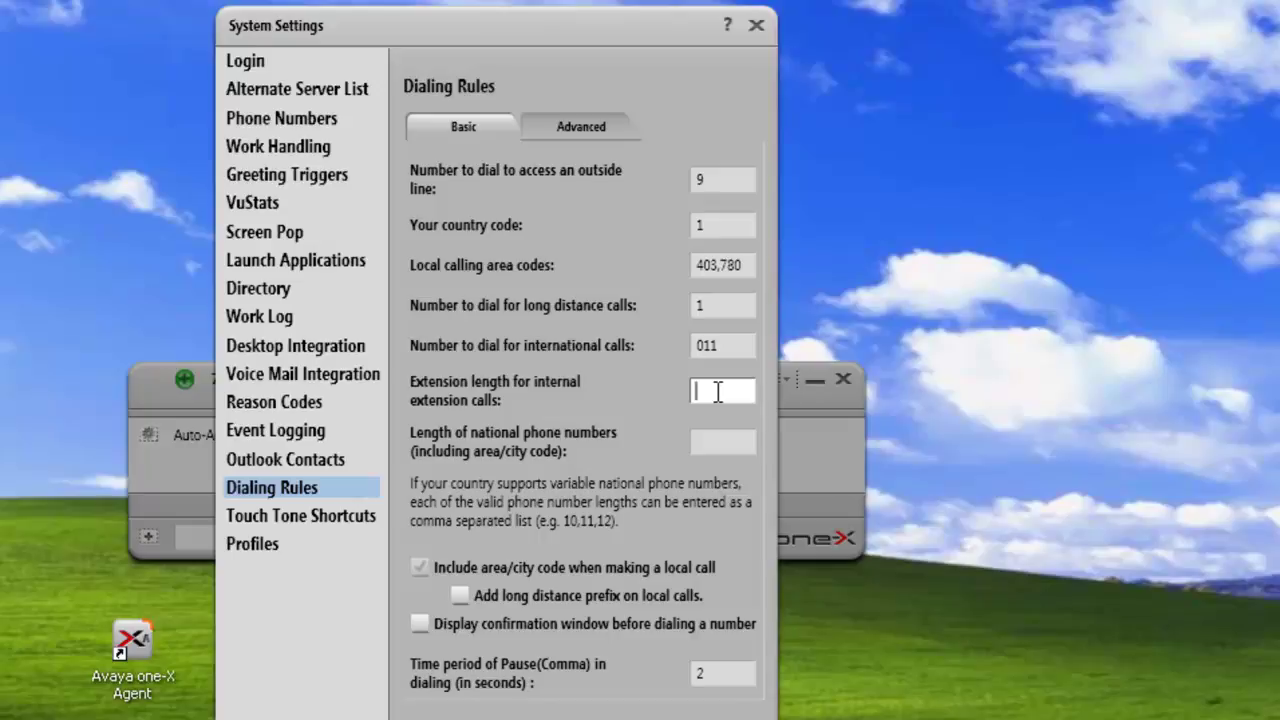
{"action": "type", "text": "5"}
{"action": "type", "text": ",6"}
{"action": "left_click", "coordinate": [712, 441]}
{"action": "type", "text": "10"}
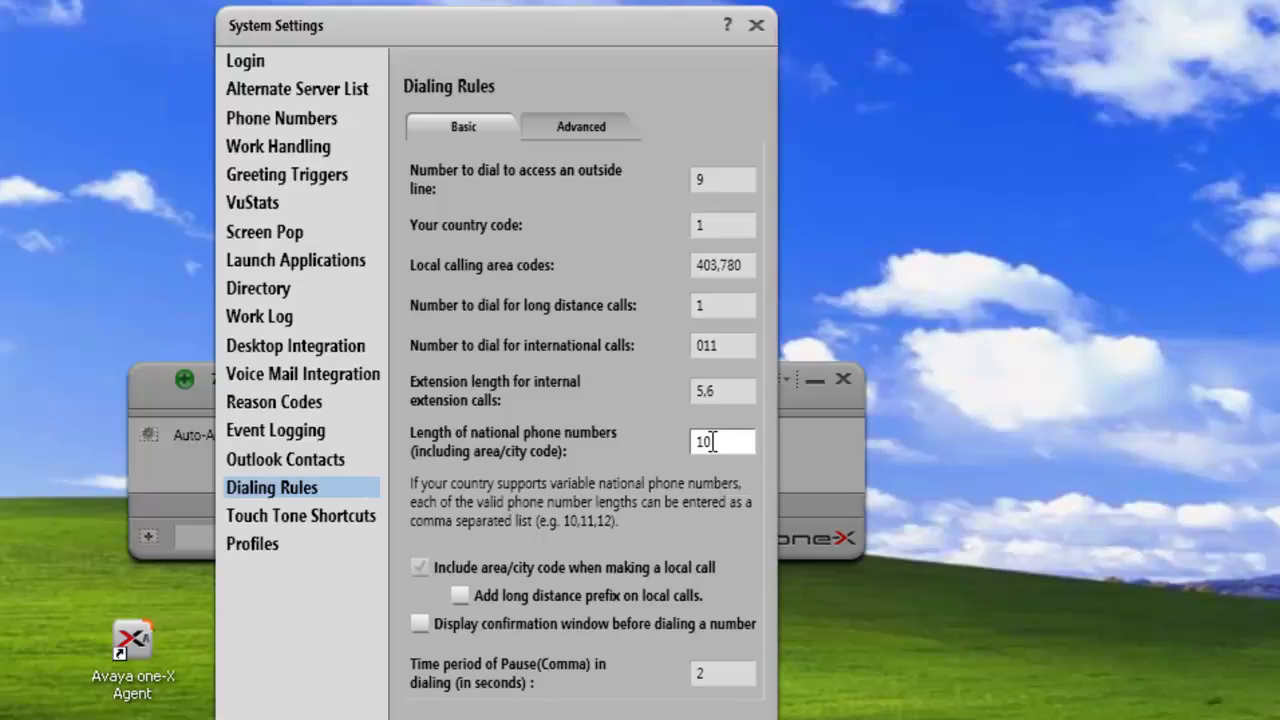
{"action": "type", "text": ","}
{"action": "type", "text": "11,12"}
Step: Remove 780 from the local calling area codes so that only 403 is listed
{"action": "left_click", "coordinate": [712, 276]}
{"action": "left_click", "coordinate": [746, 272]}
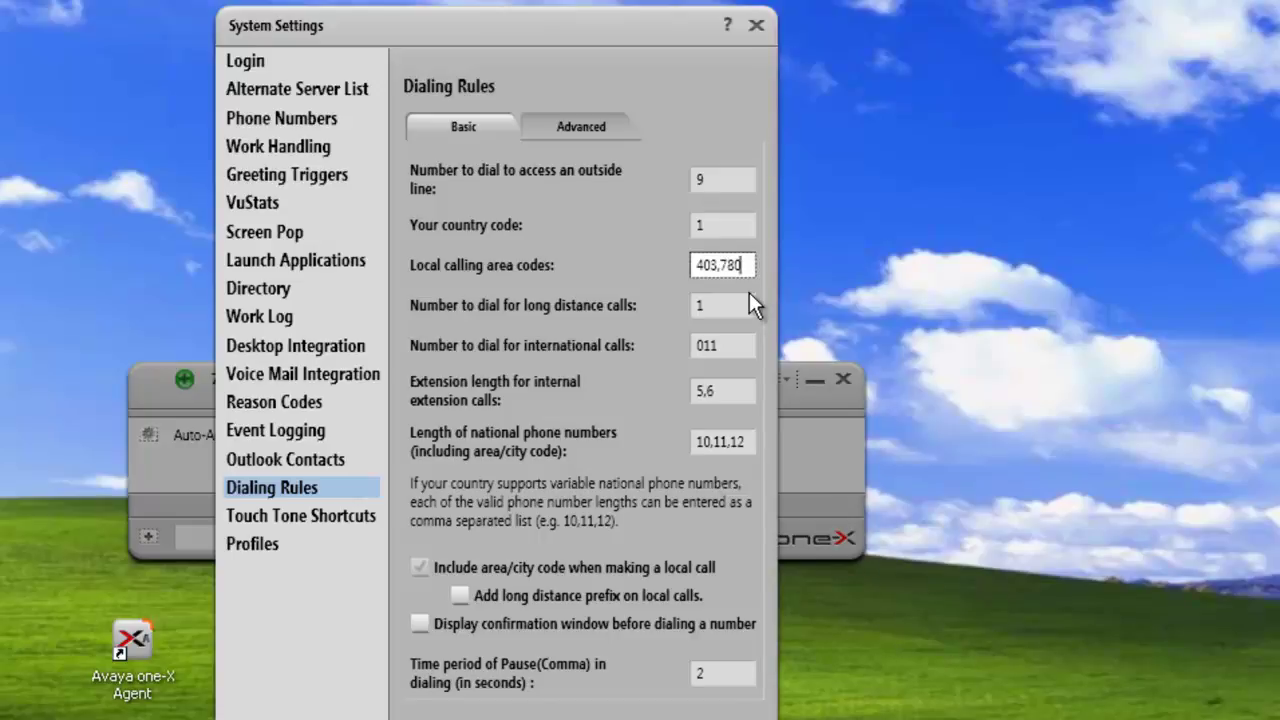
{"action": "key", "text": "BackSpace"}
{"action": "key", "text": "BackSpace"}
Step: Enable including the area/city code when making a local call and adding the long distance prefix on local calls
{"action": "left_click", "coordinate": [420, 568]}
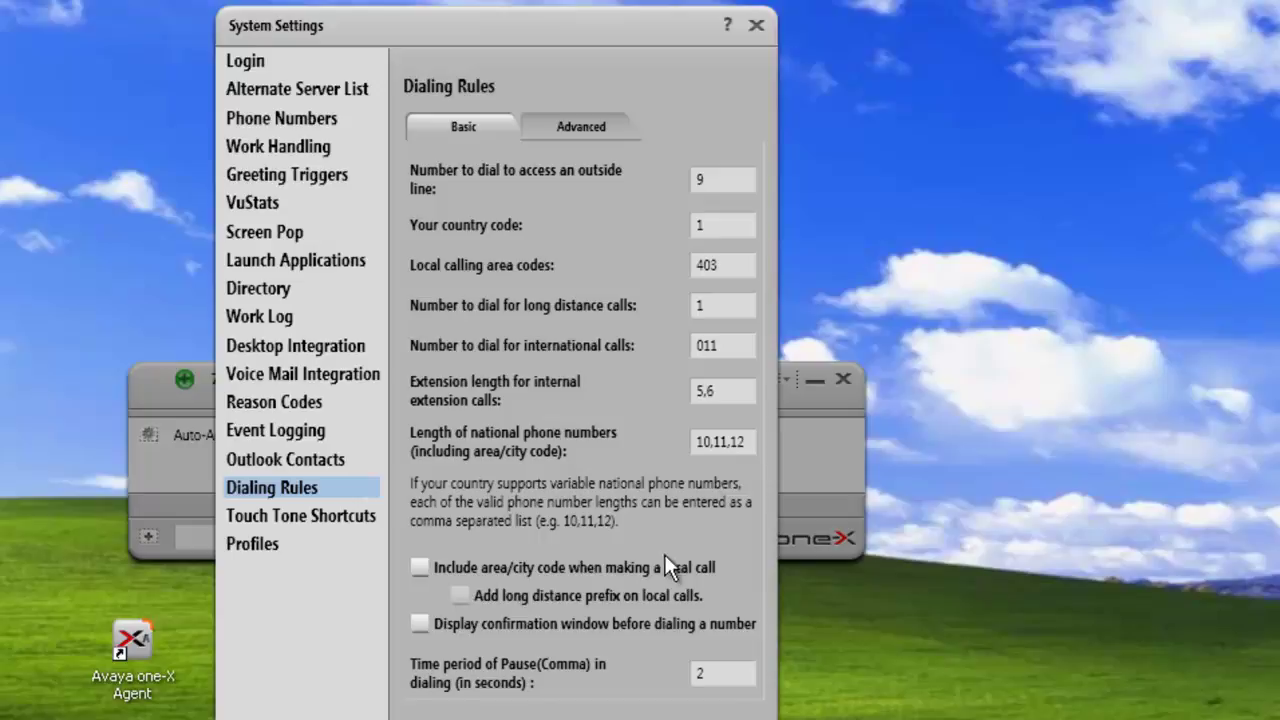
{"action": "left_click", "coordinate": [735, 266]}
{"action": "left_click", "coordinate": [705, 565]}
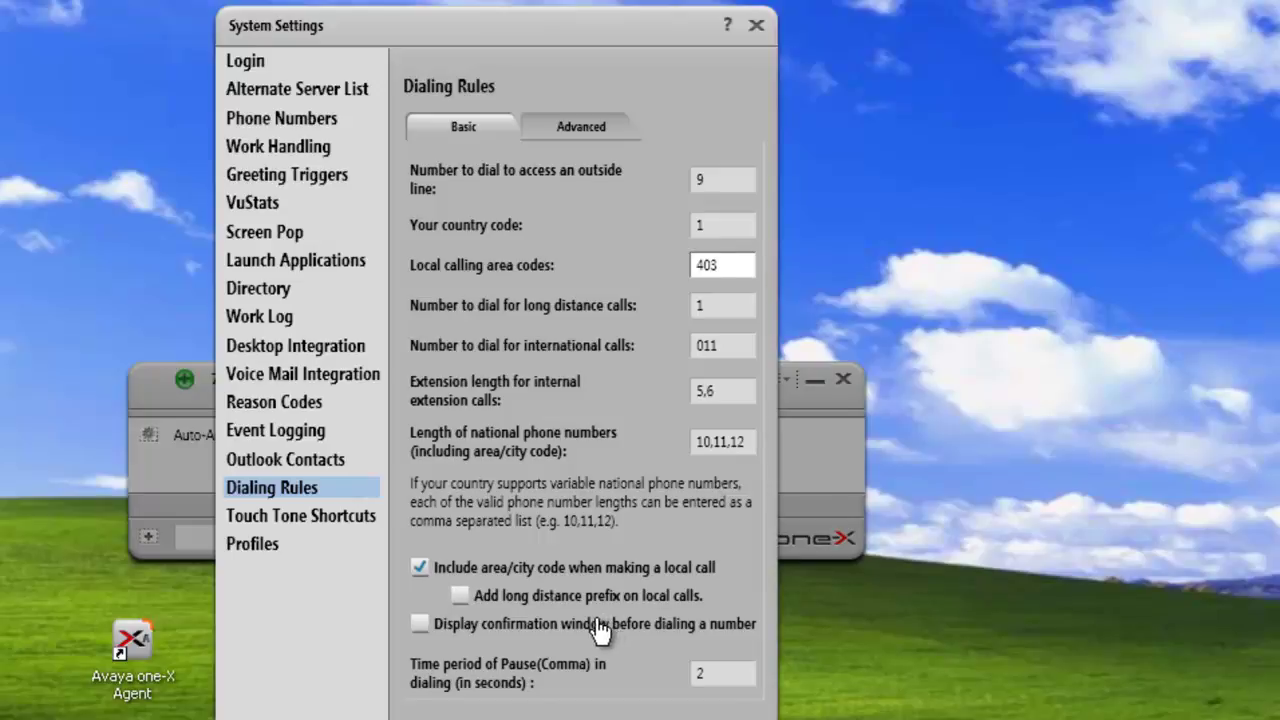
{"action": "left_click", "coordinate": [460, 598]}
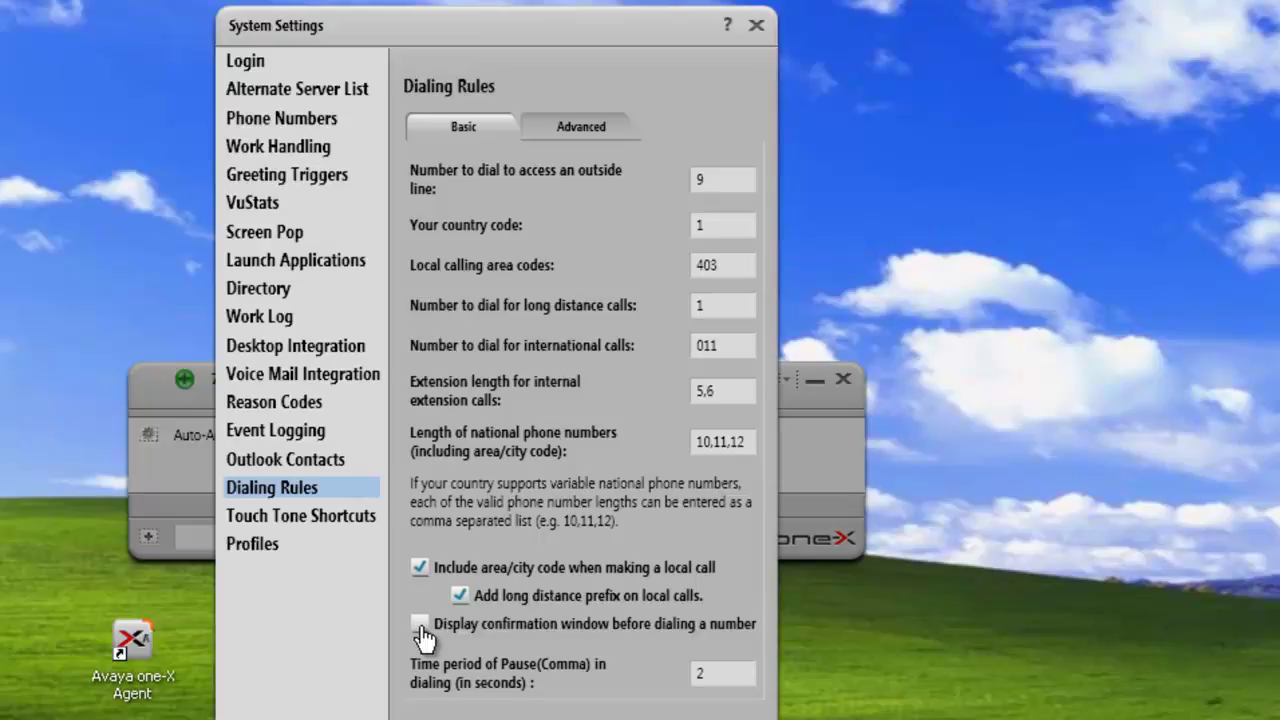
Step: Enable the confirmation window before dialing a number and save the system settings
{"action": "left_click", "coordinate": [420, 624]}
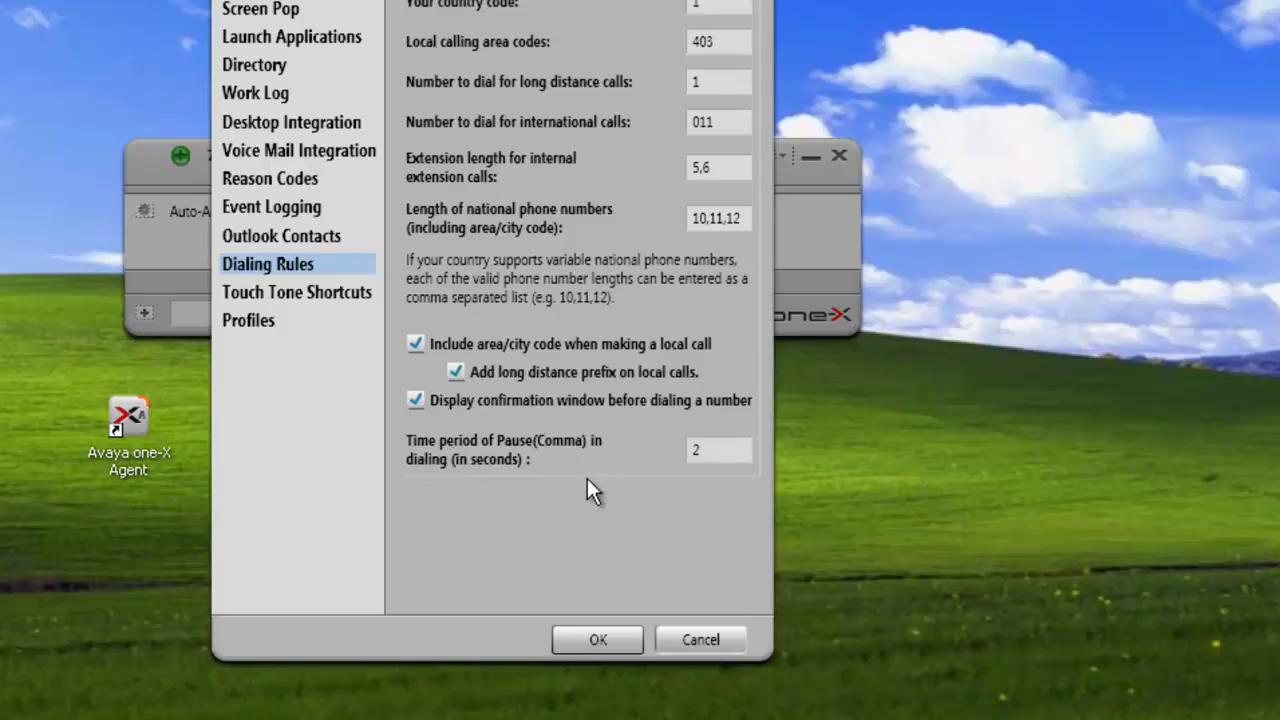
{"action": "left_click", "coordinate": [700, 450]}
{"action": "left_click", "coordinate": [619, 647]}
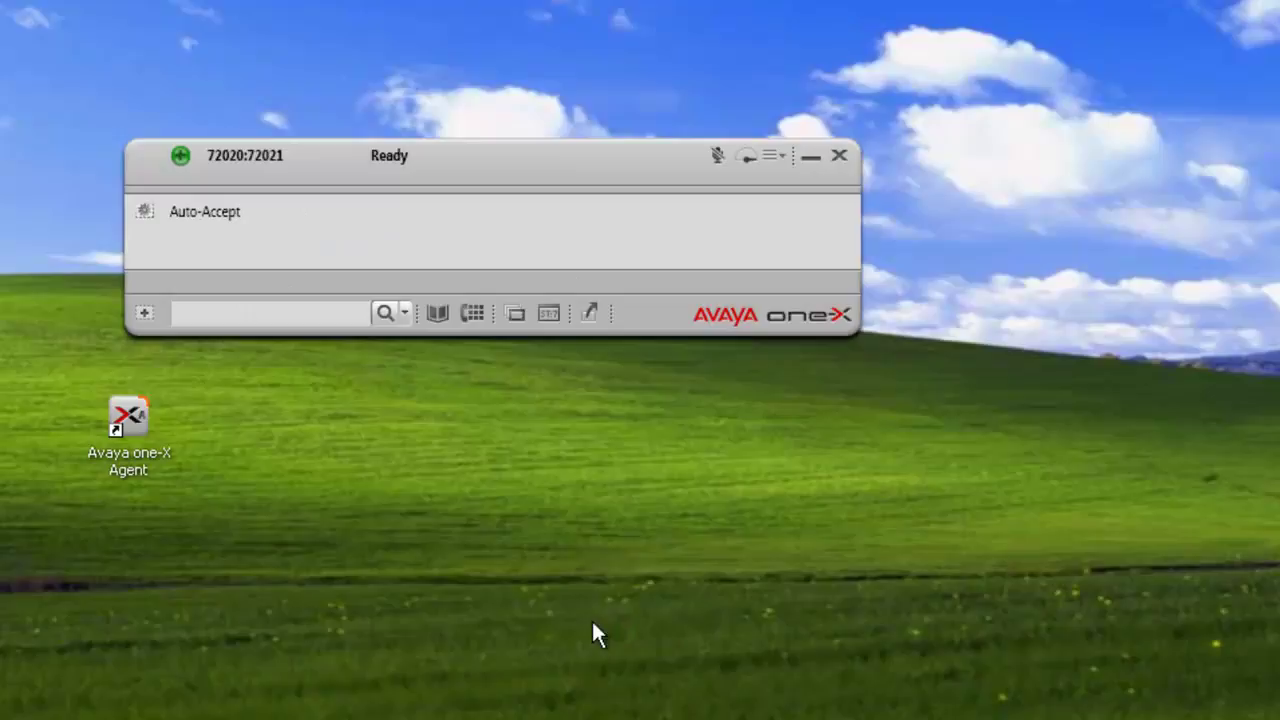